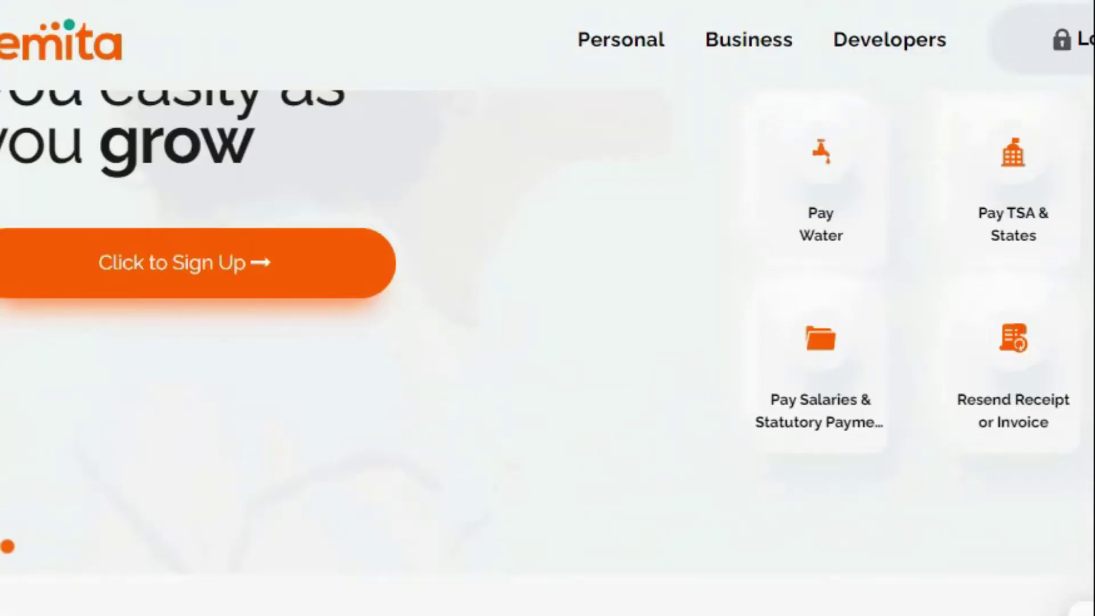
Choose the one-time payment option for paying a biller and place the cursor in the payee field.
mouse_move(748, 42)
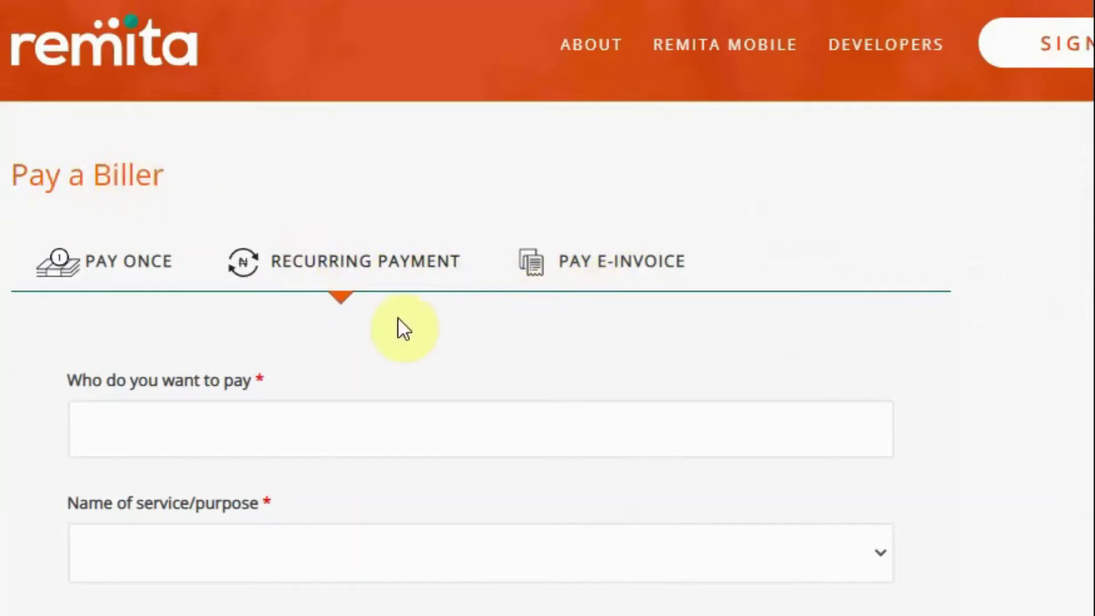
left_click(107, 267)
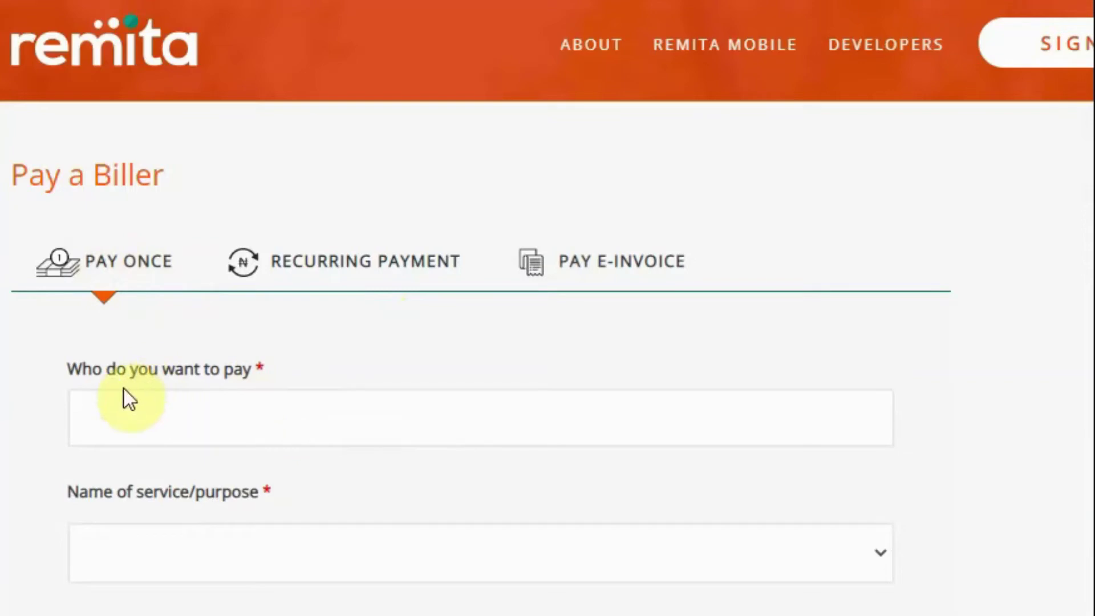
left_click(245, 400)
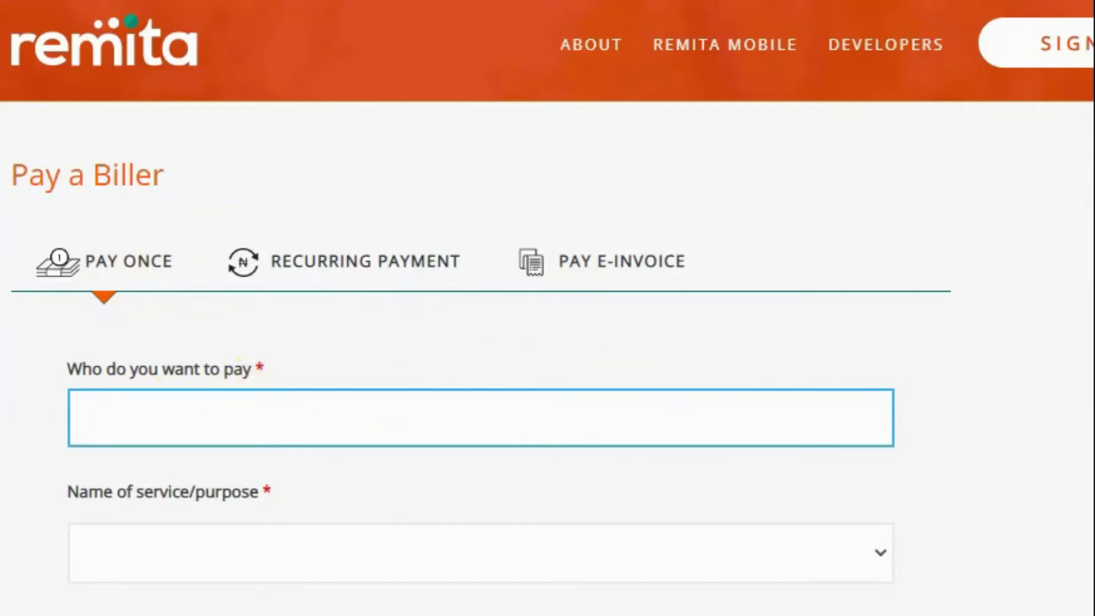
scroll(547, 308, "down", 2)
scroll(548, 309, "down", 3)
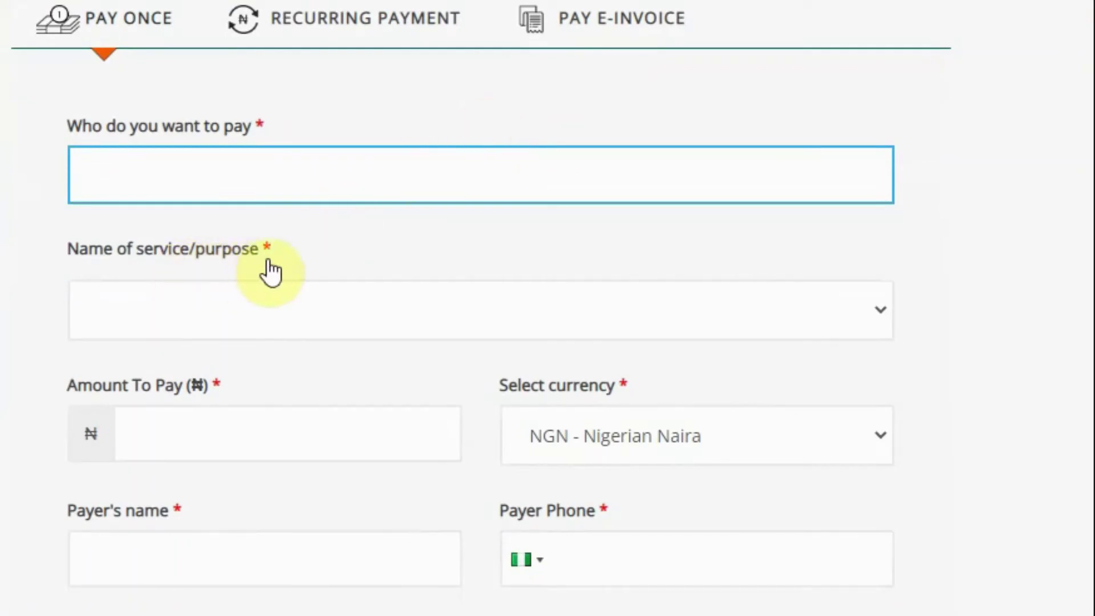
Check the list of available services or purposes for the payment.
left_click(607, 321)
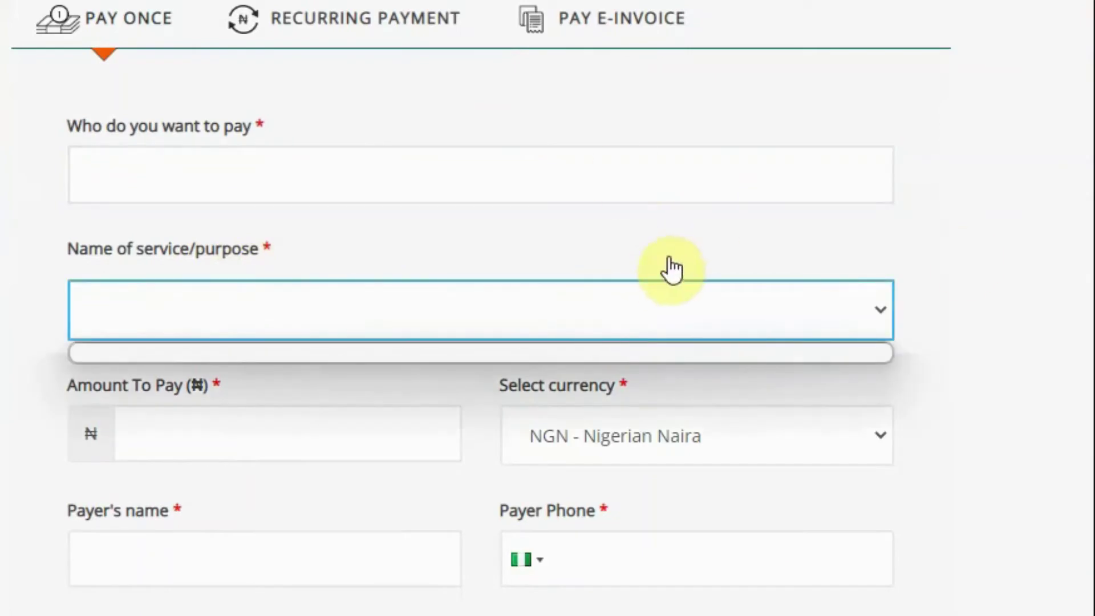
left_click(945, 291)
left_click(707, 312)
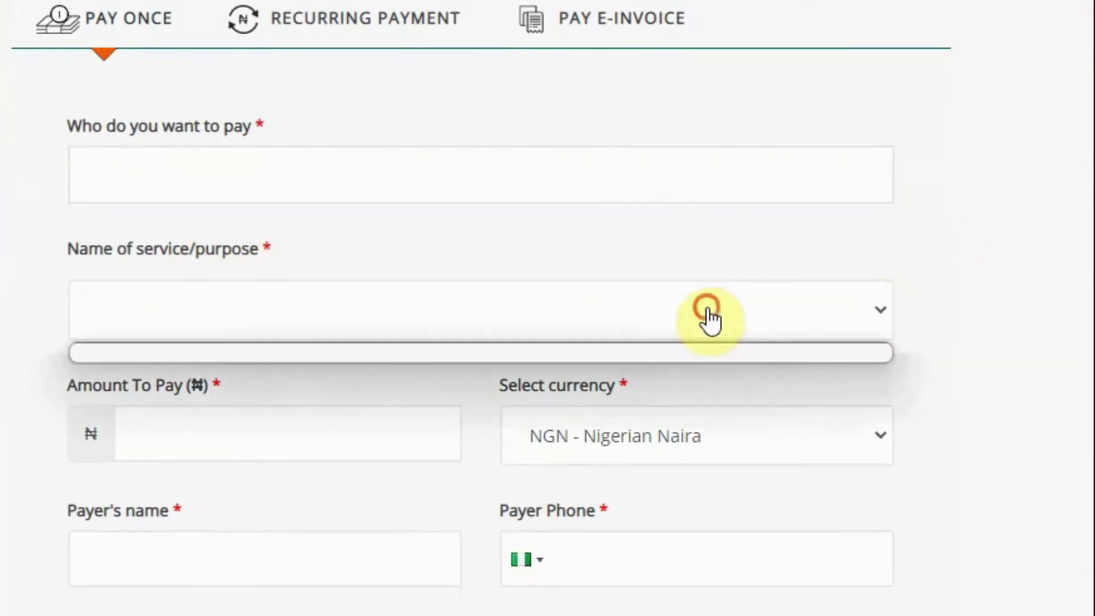
left_click(728, 255)
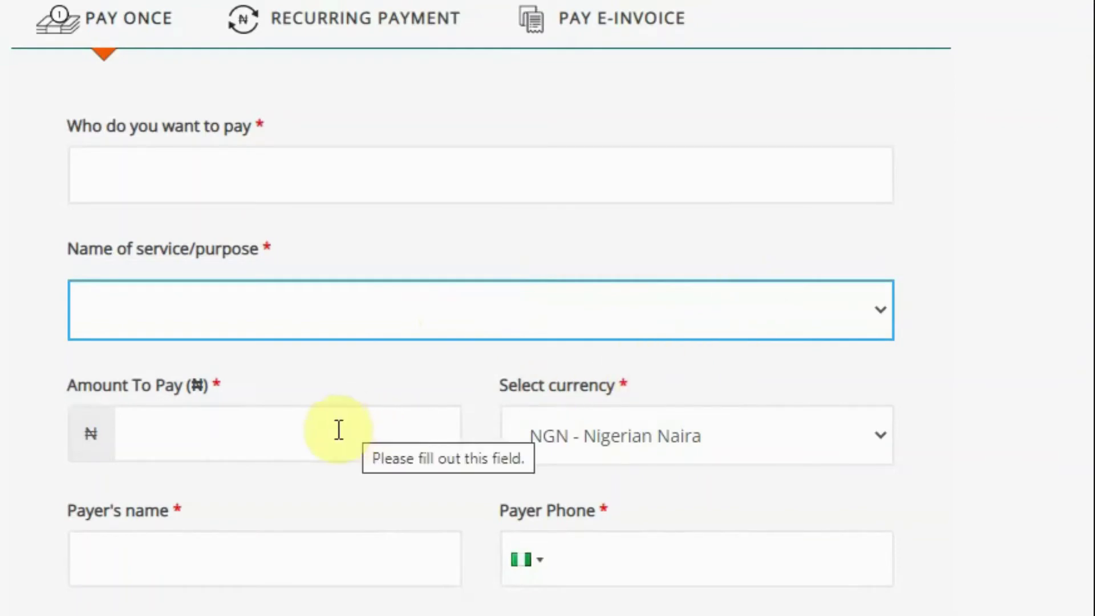
Enter 13500 as the amount to pay in Nigerian Naira.
left_click(272, 434)
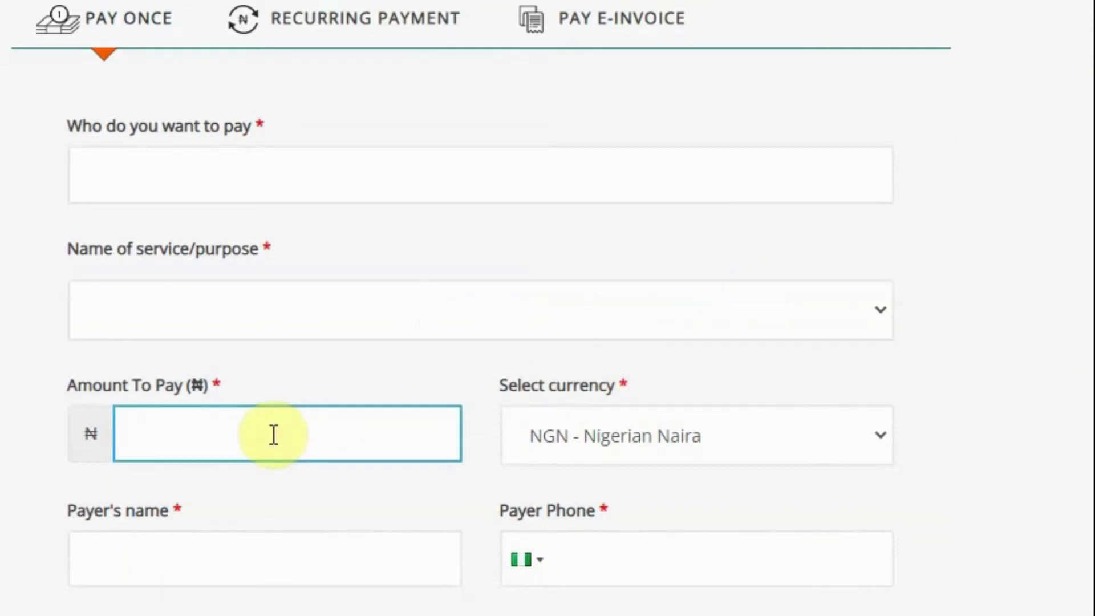
type("13500")
left_click(759, 361)
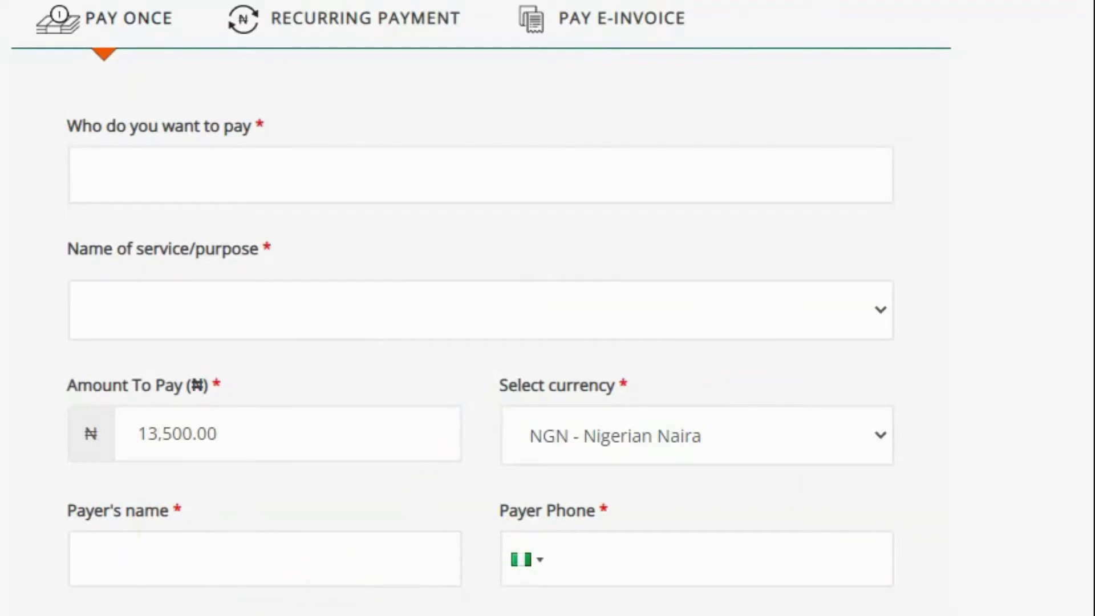
Complete the reCAPTCHA check below the payer details and look over the whole payment form.
scroll(480, 309, "down", 3)
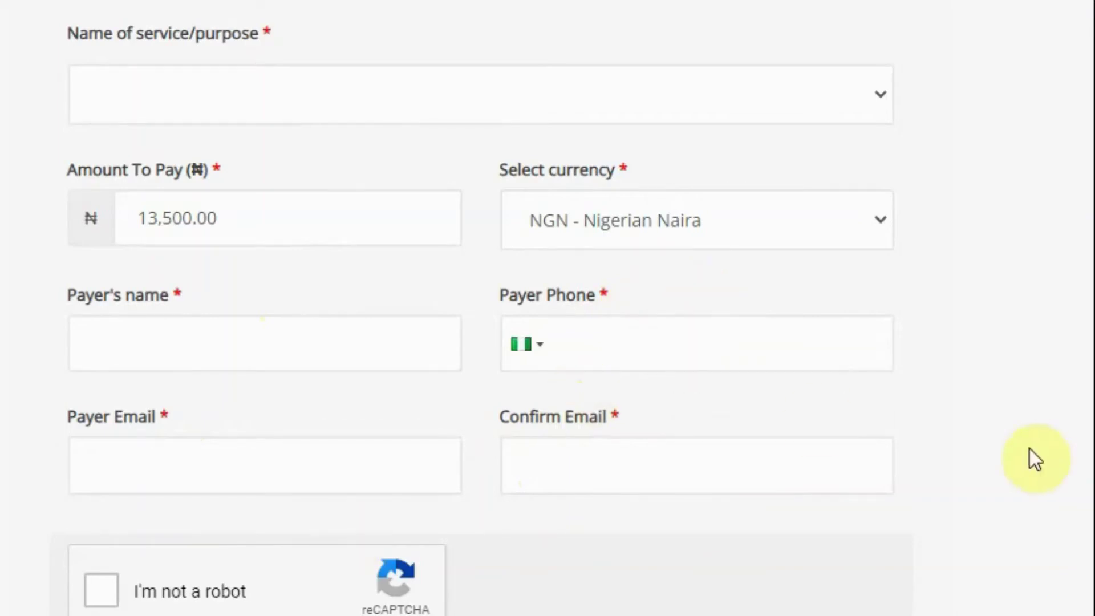
scroll(471, 308, "down", 3)
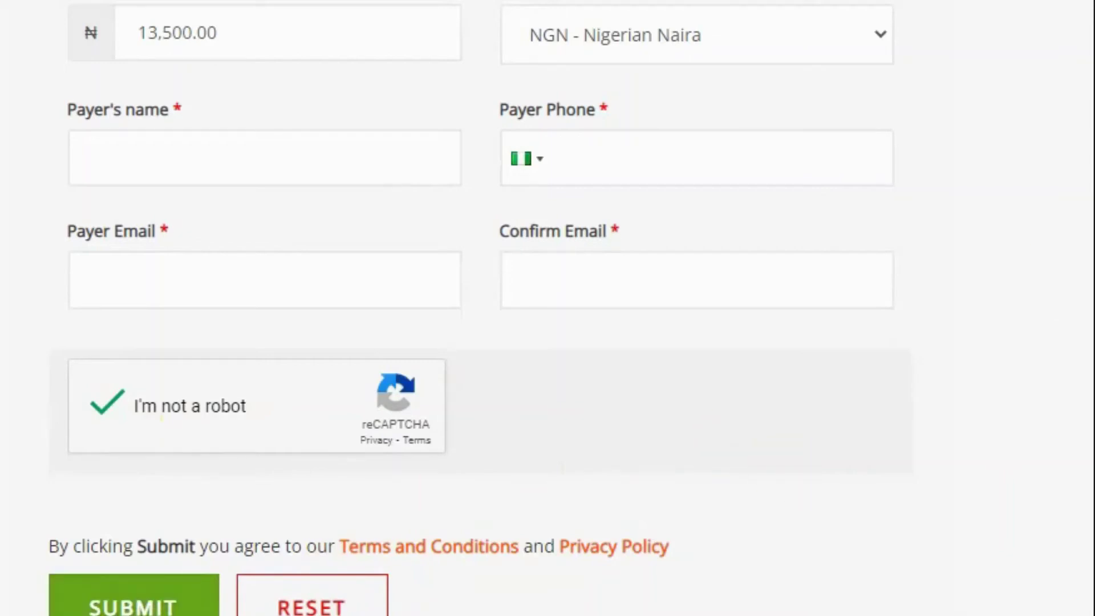
scroll(548, 308, "up", 10)
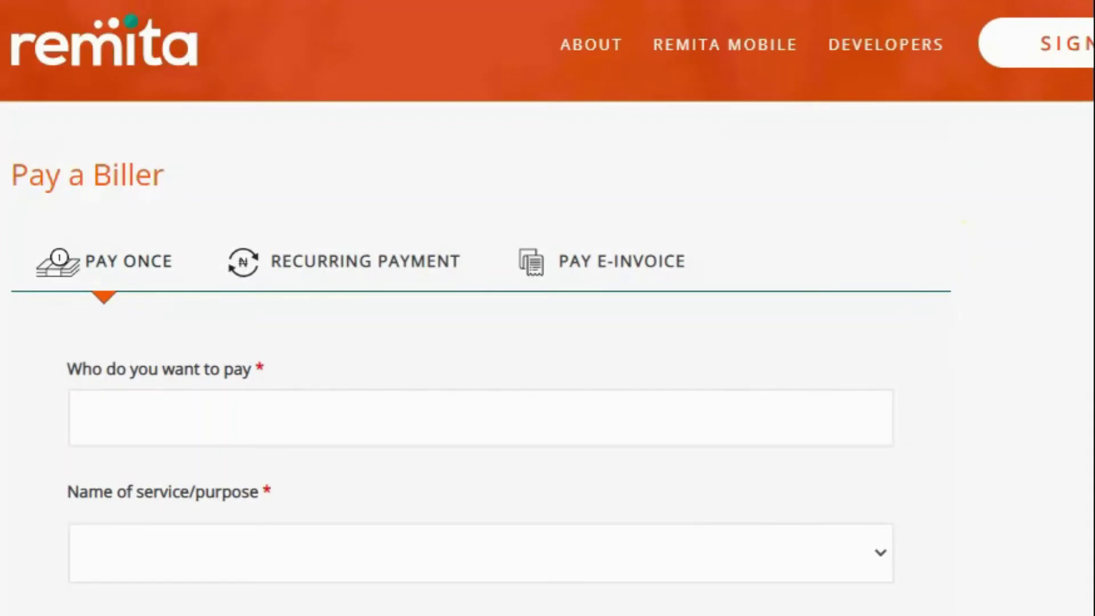
scroll(548, 308, "down", 4)
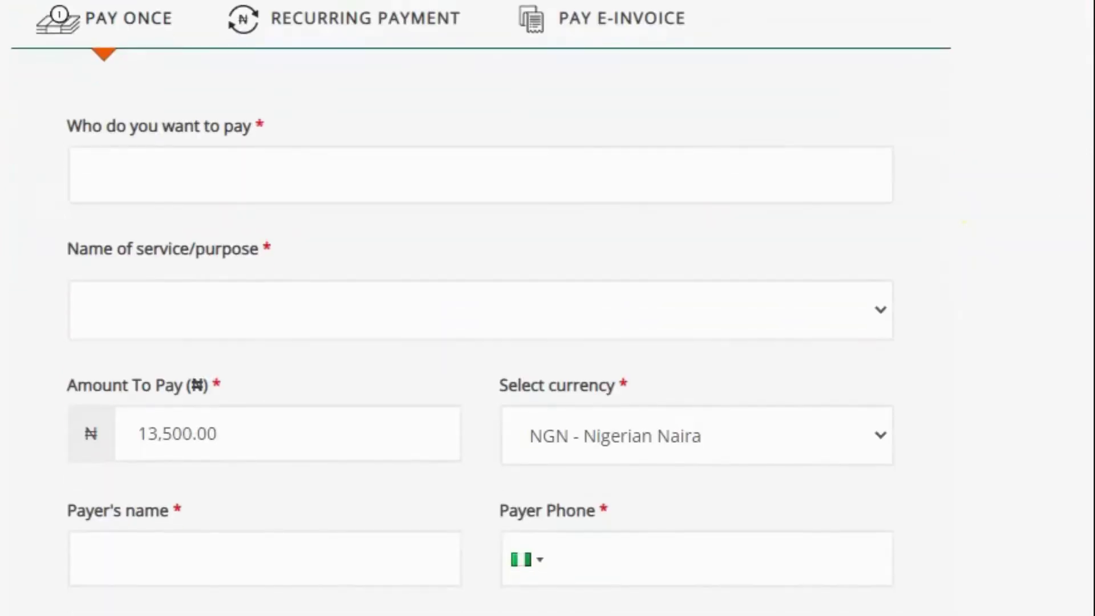
scroll(479, 317, "down", 1)
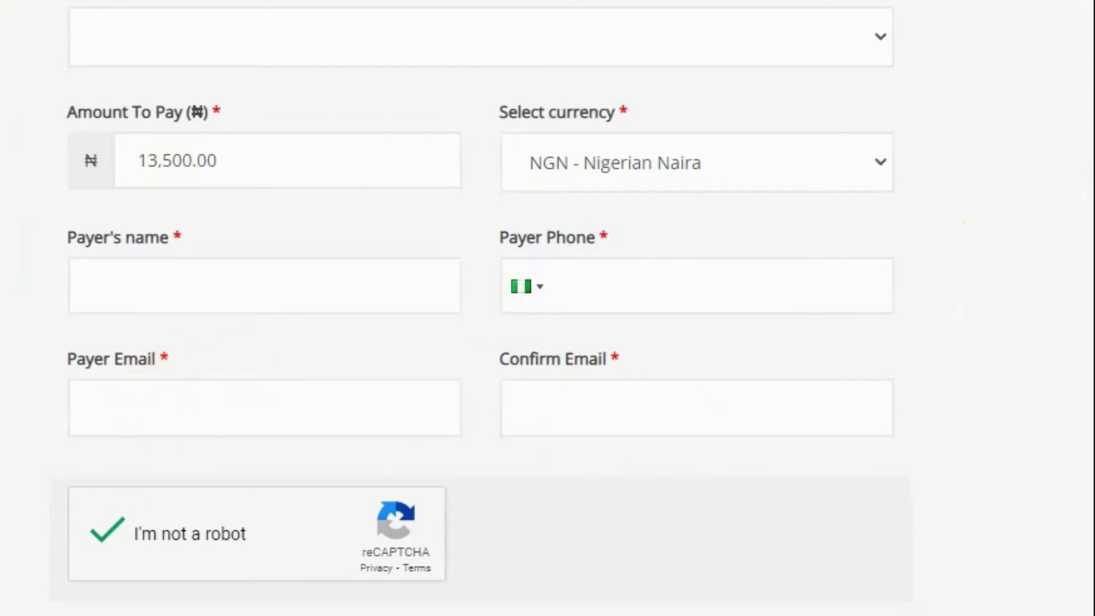
scroll(480, 308, "up", 9)
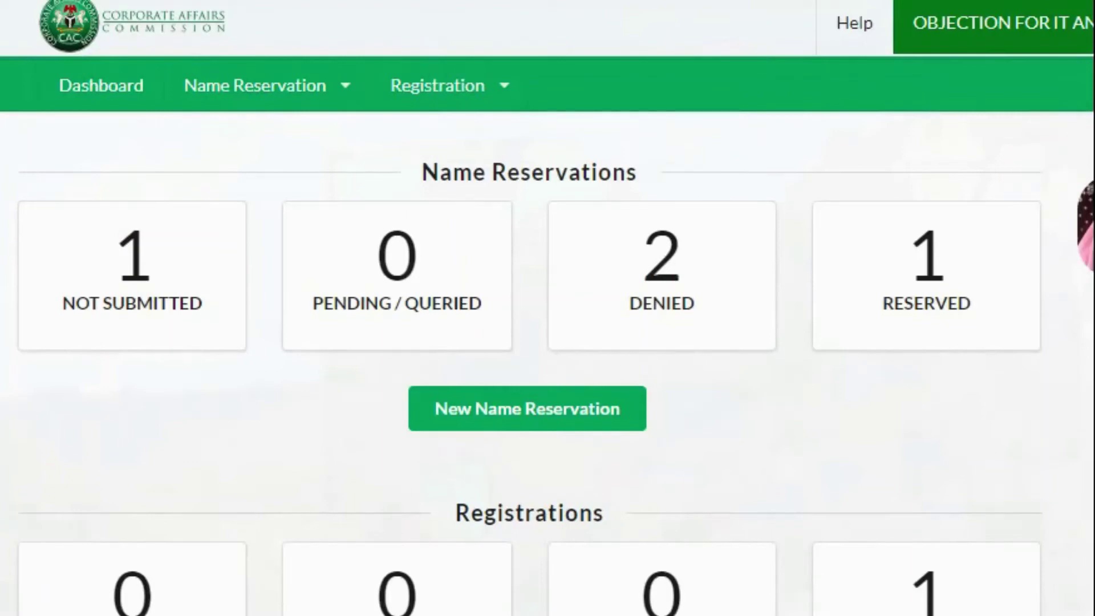
Open the help complaint form on the Corporate Affairs Commission portal and set its category to Other.
left_click(864, 25)
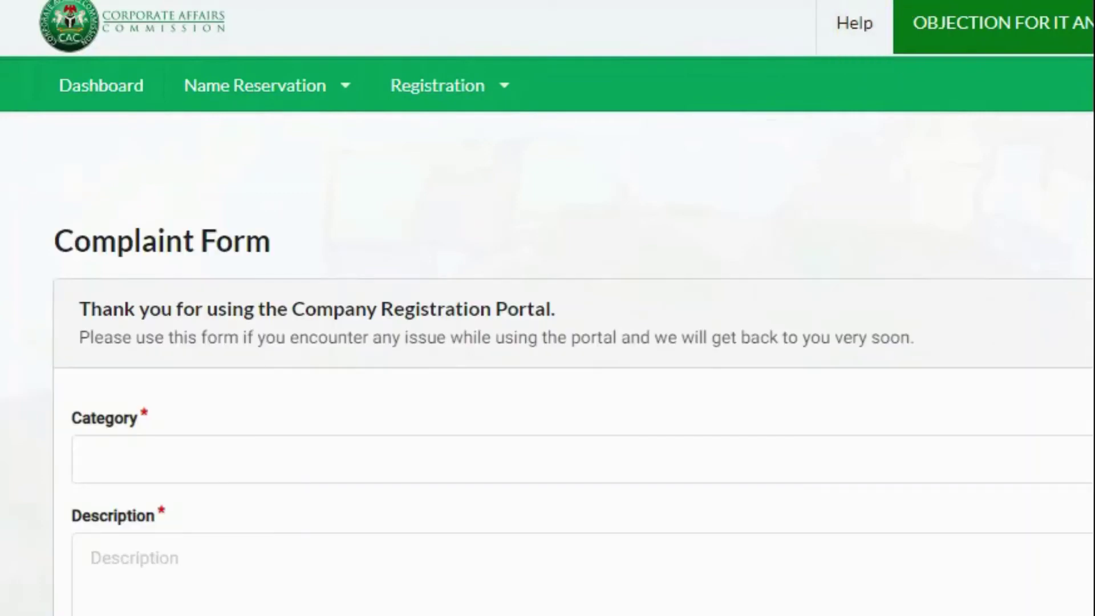
scroll(508, 271, "down", 3)
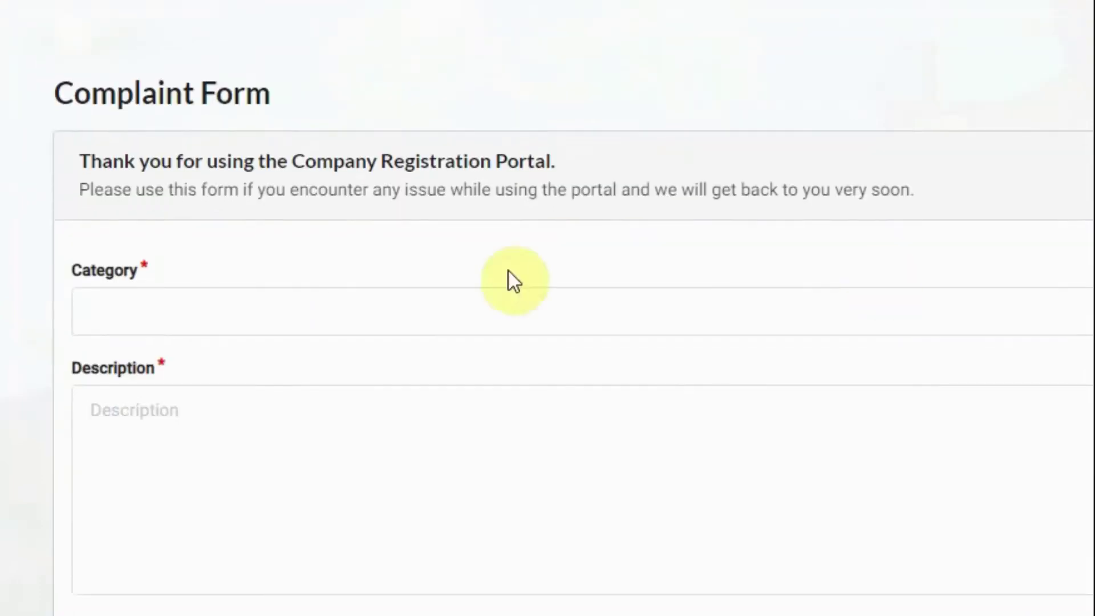
left_click(489, 307)
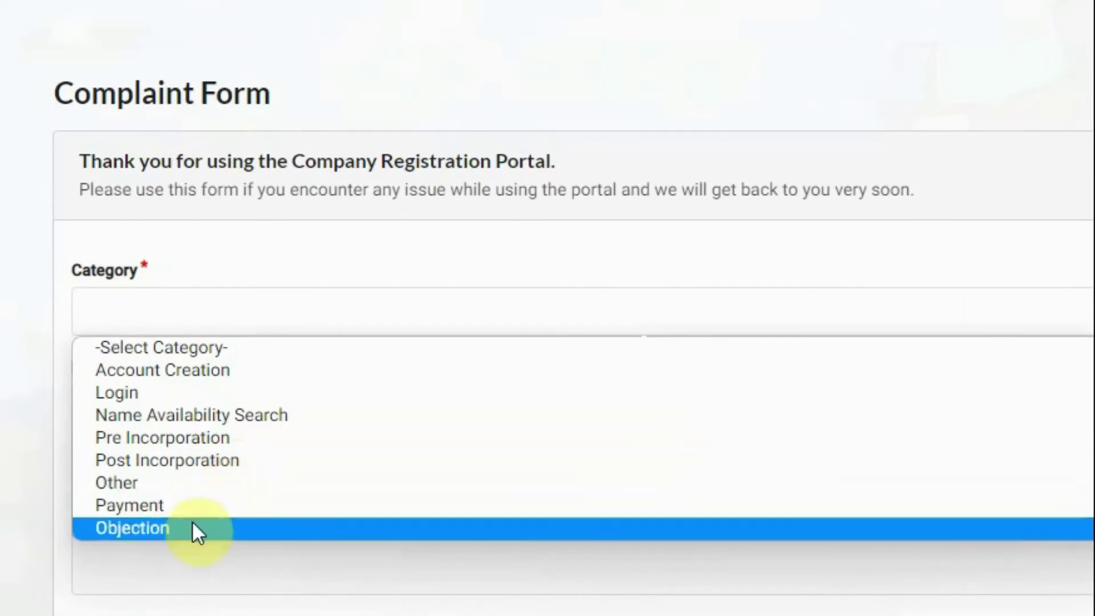
left_click(179, 484)
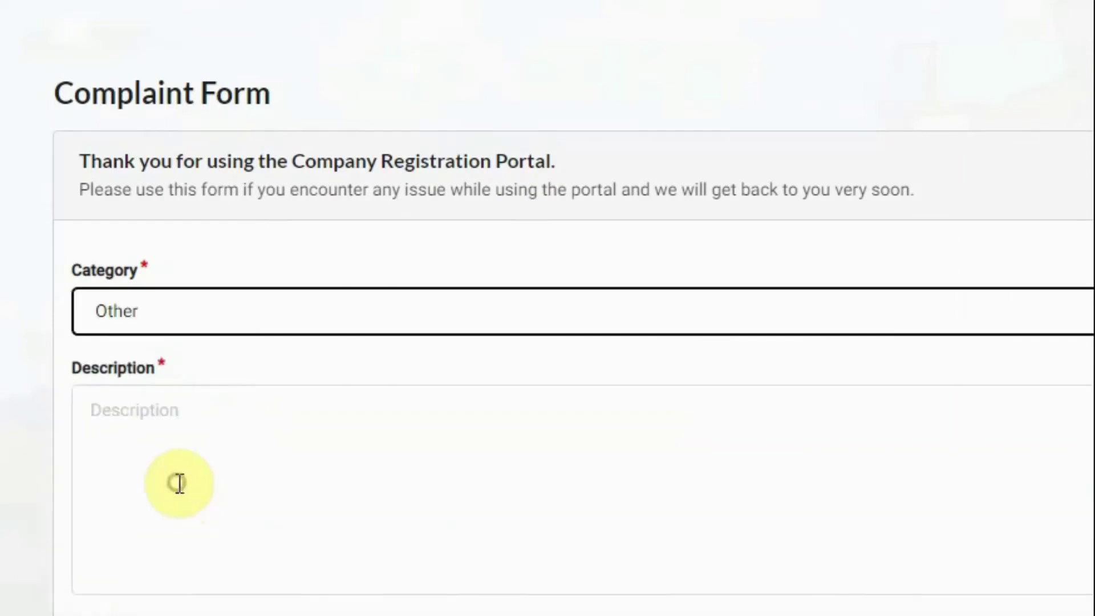
Place the cursor in the complaint description and try to complete the reCAPTCHA check below the contact fields.
left_click(173, 458)
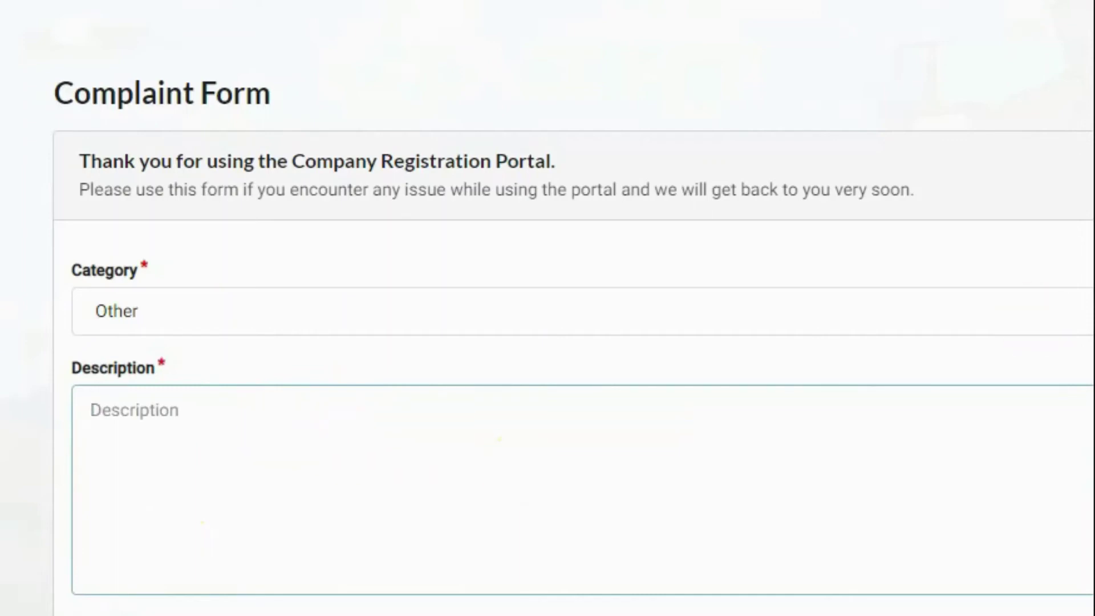
scroll(715, 275, "down", 2)
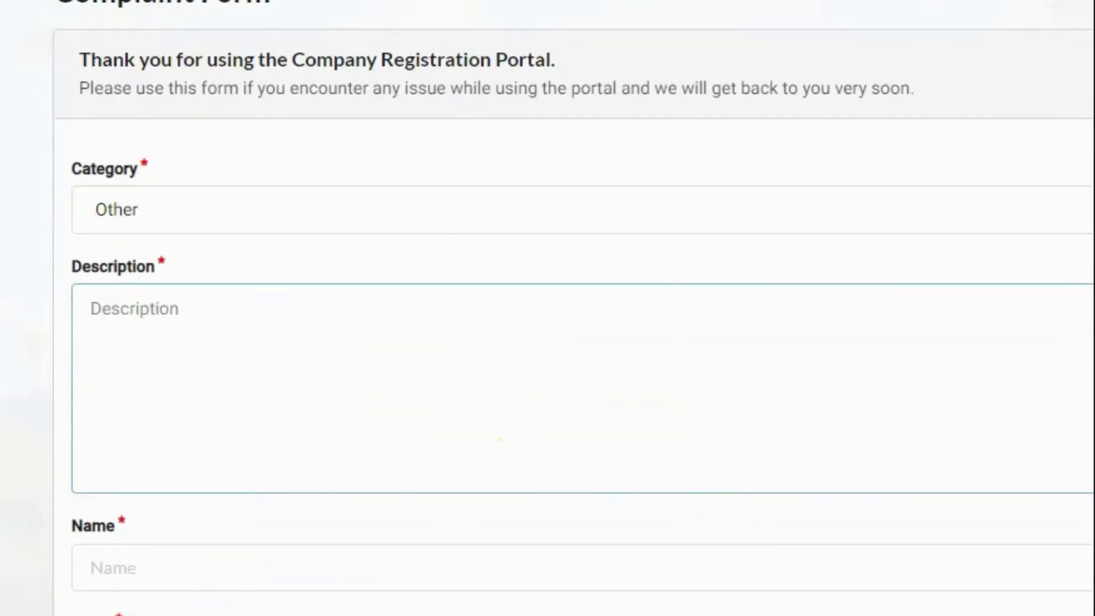
scroll(570, 342, "down", 3)
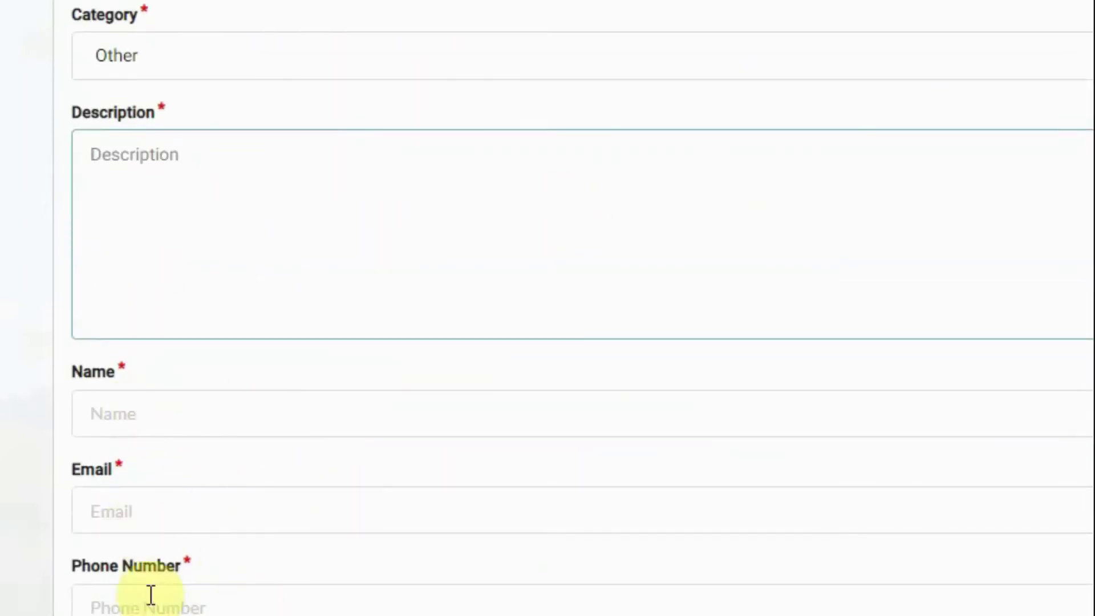
scroll(404, 456, "down", 3)
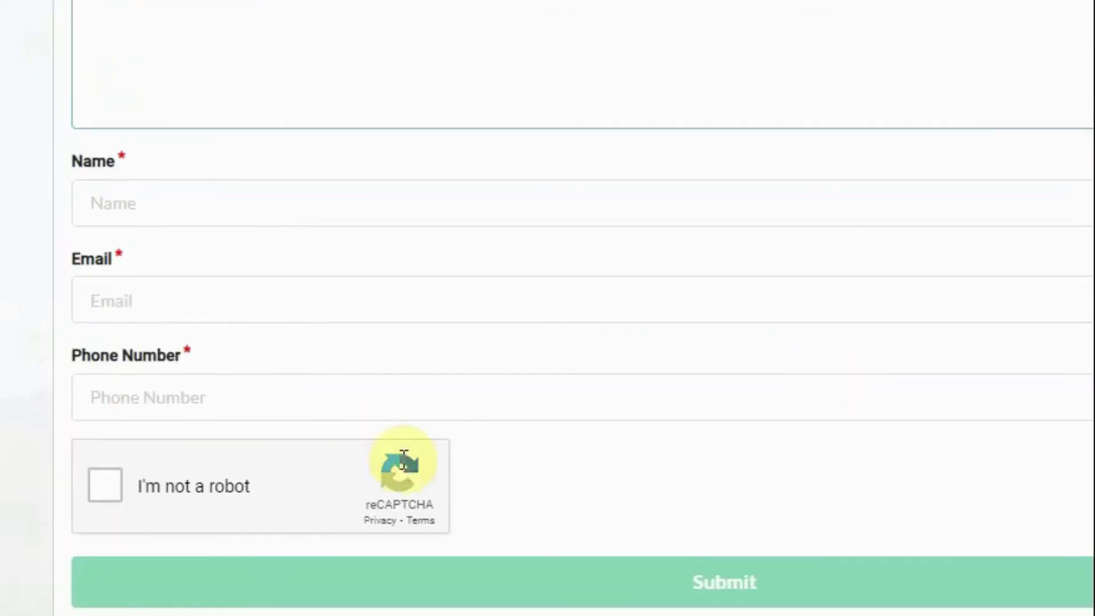
left_click(110, 496)
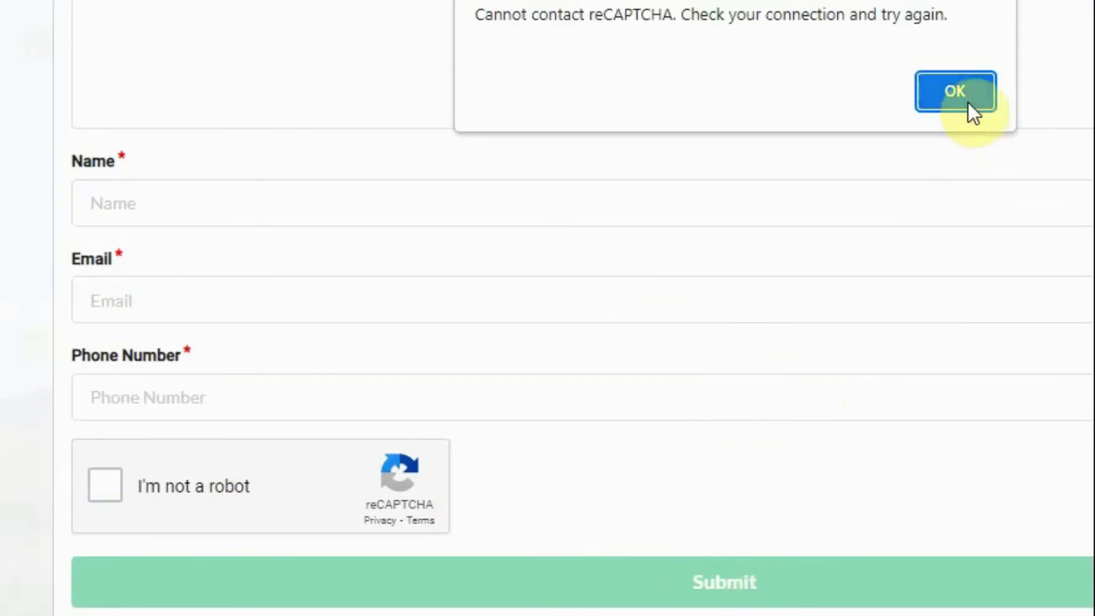
left_click(964, 96)
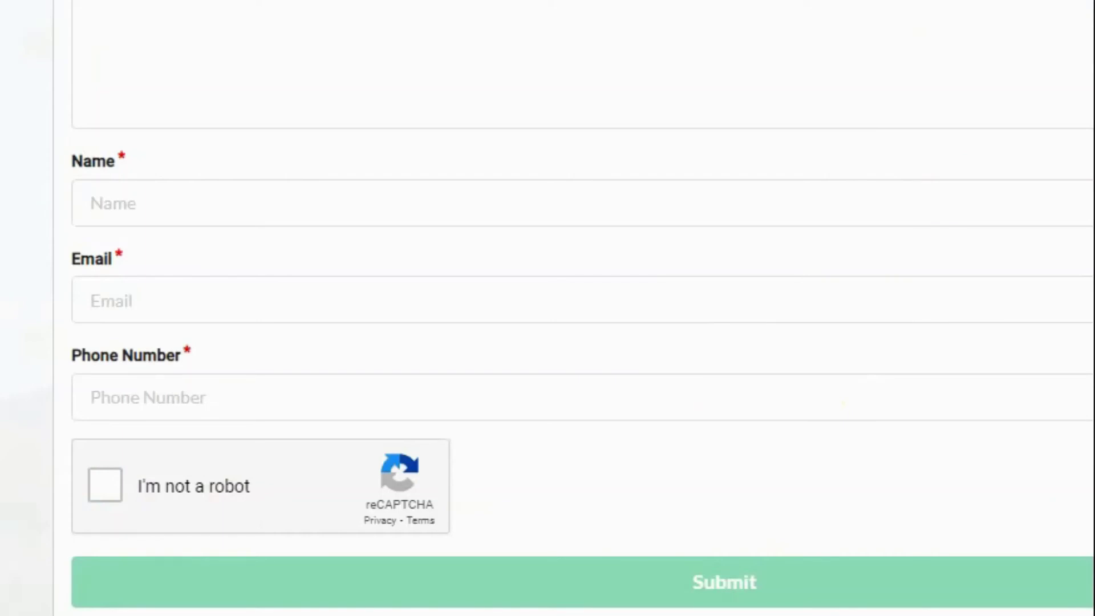
Return from the complaint form to the portal's dashboard.
scroll(548, 308, "up", 10)
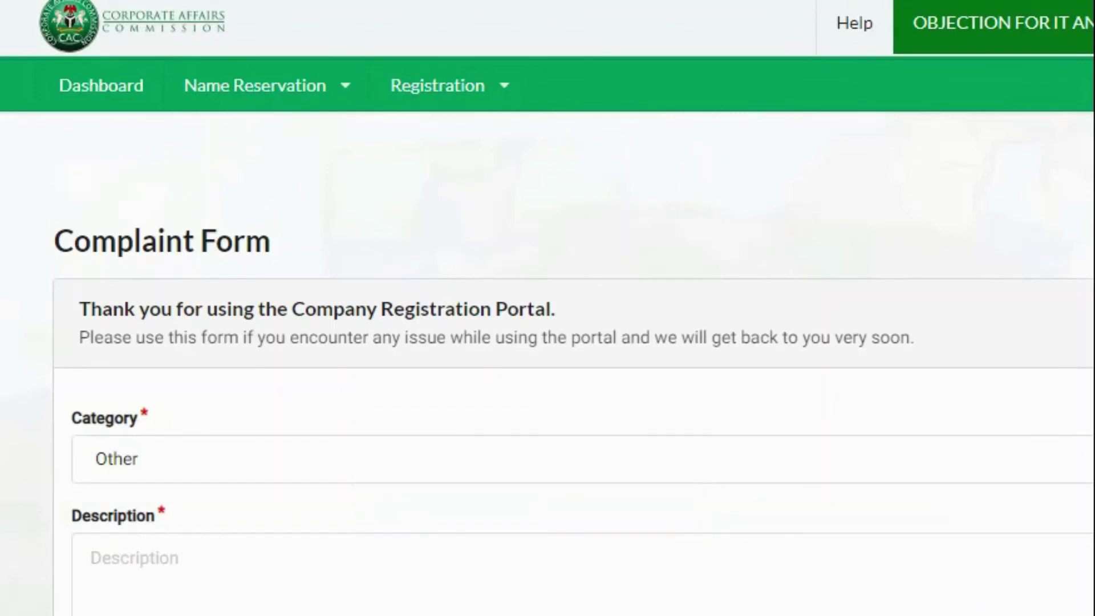
scroll(548, 342, "down", 2)
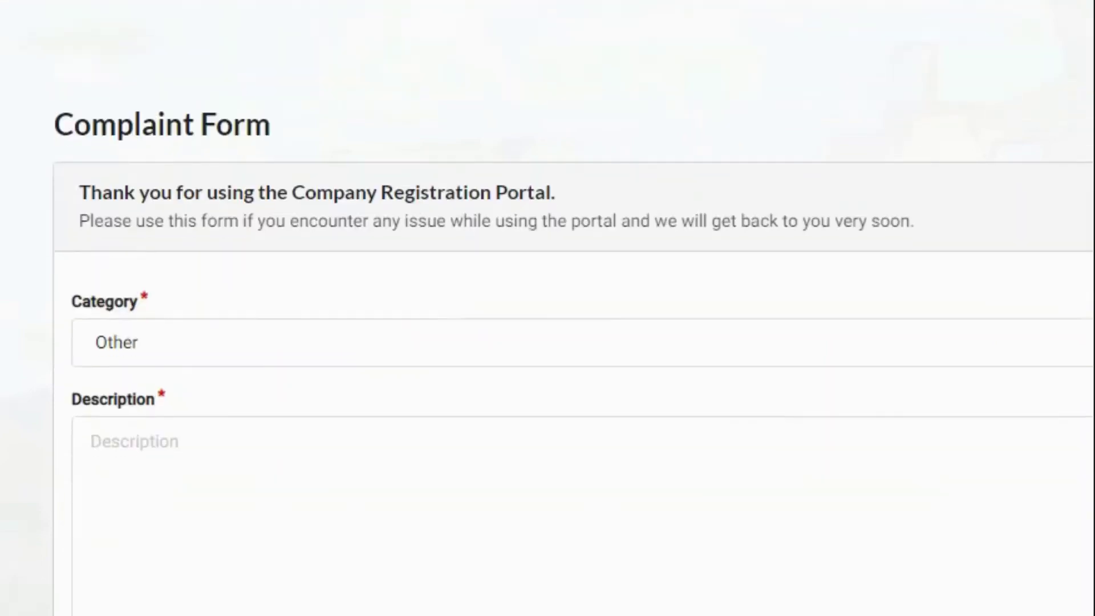
scroll(548, 342, "up", 2)
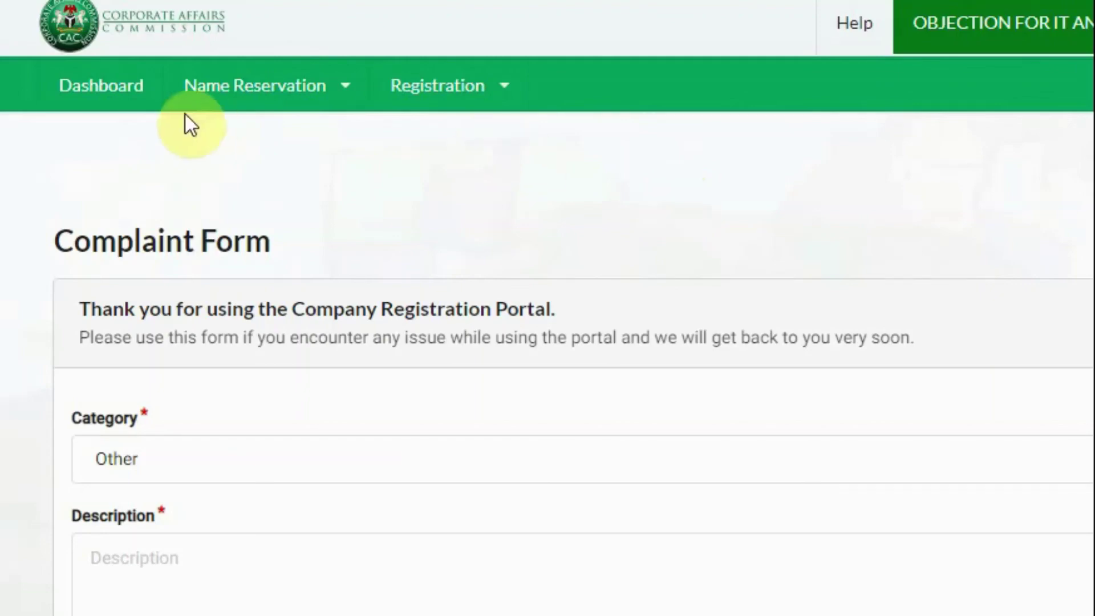
left_click(121, 91)
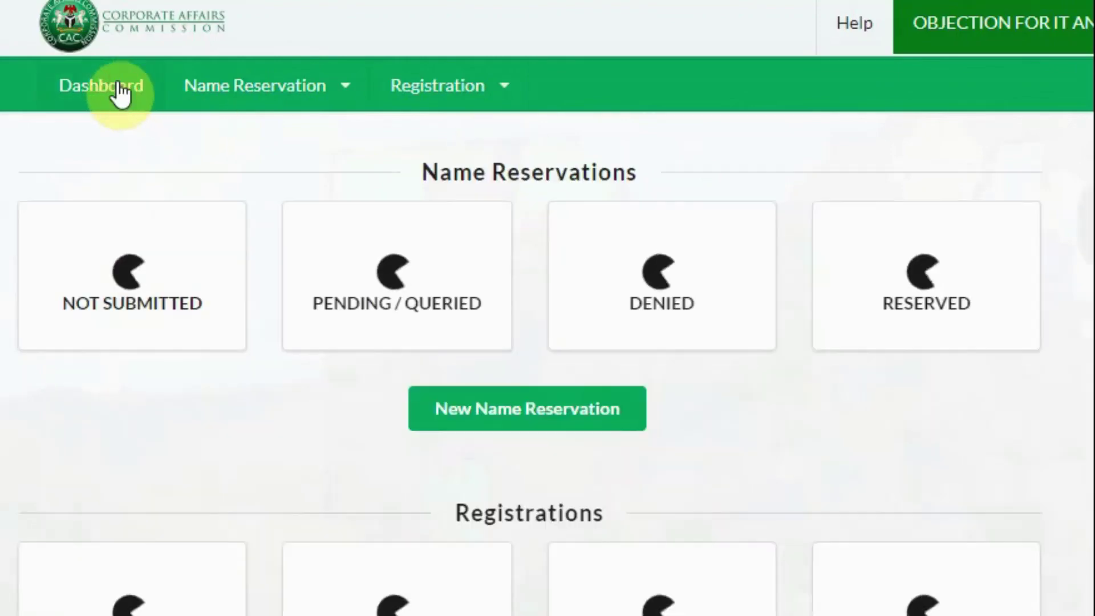